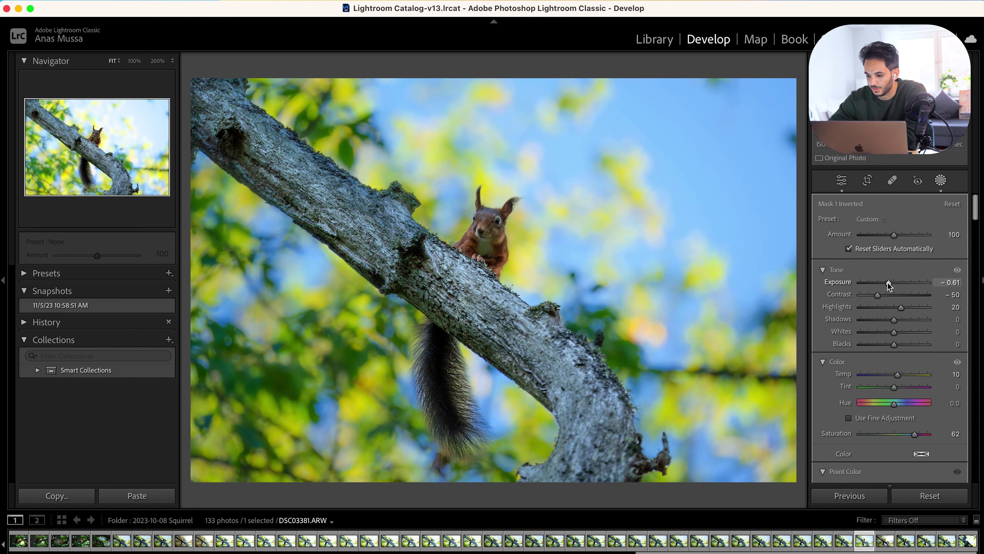
- Create a new mask that selects the background of the squirrel photo
click(601, 279)
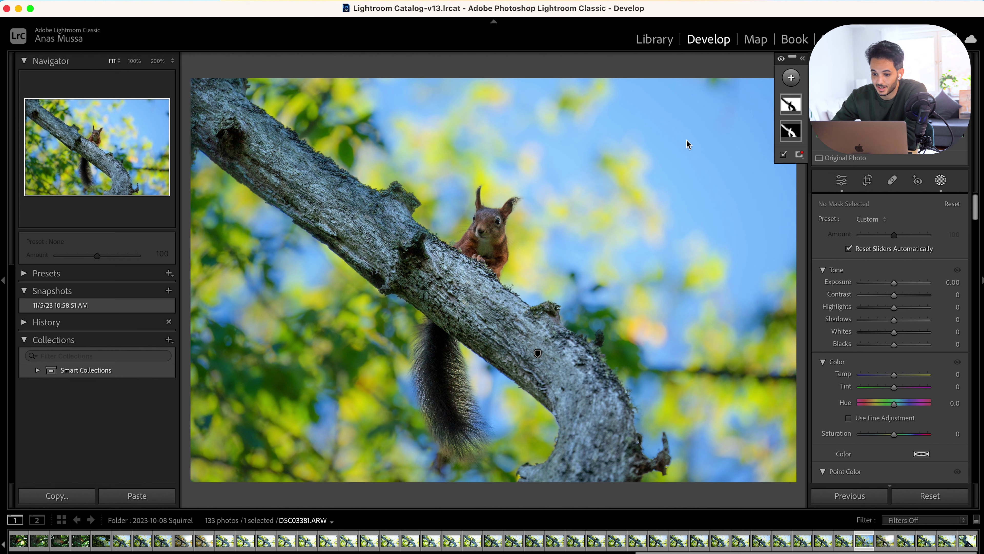
click(791, 78)
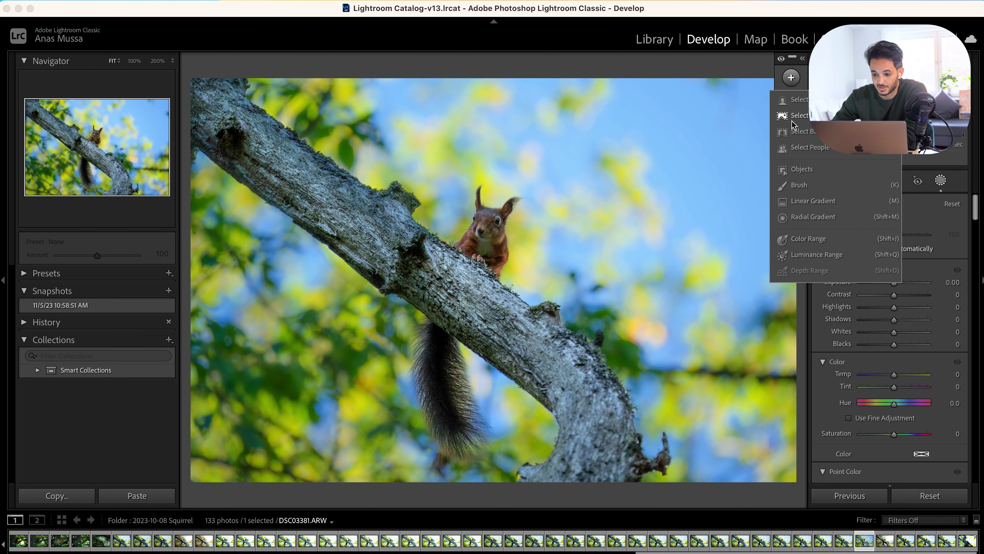
click(792, 133)
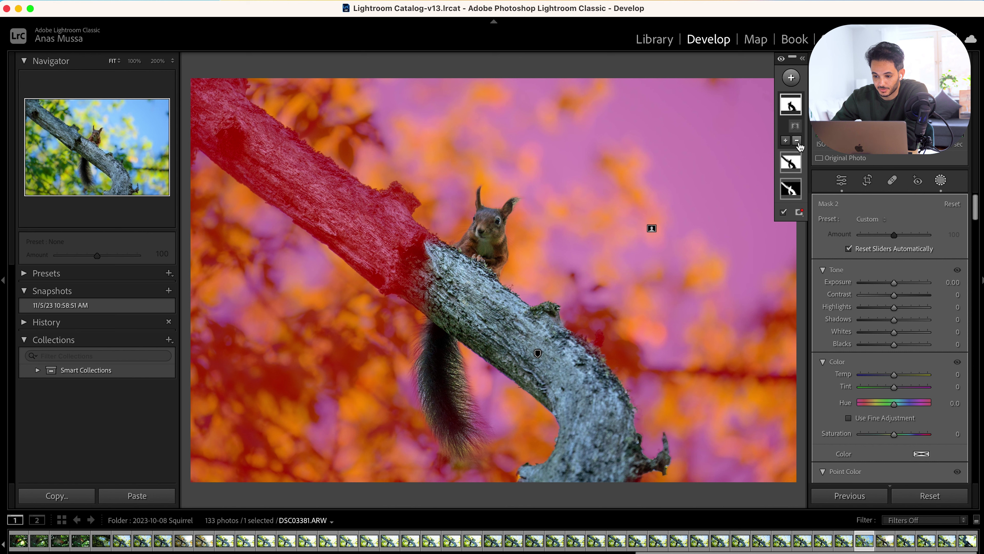
- Subtract a linear gradient from the background mask, fading from the branch beside the squirrel toward the open sky so only the sky side stays selected
click(797, 140)
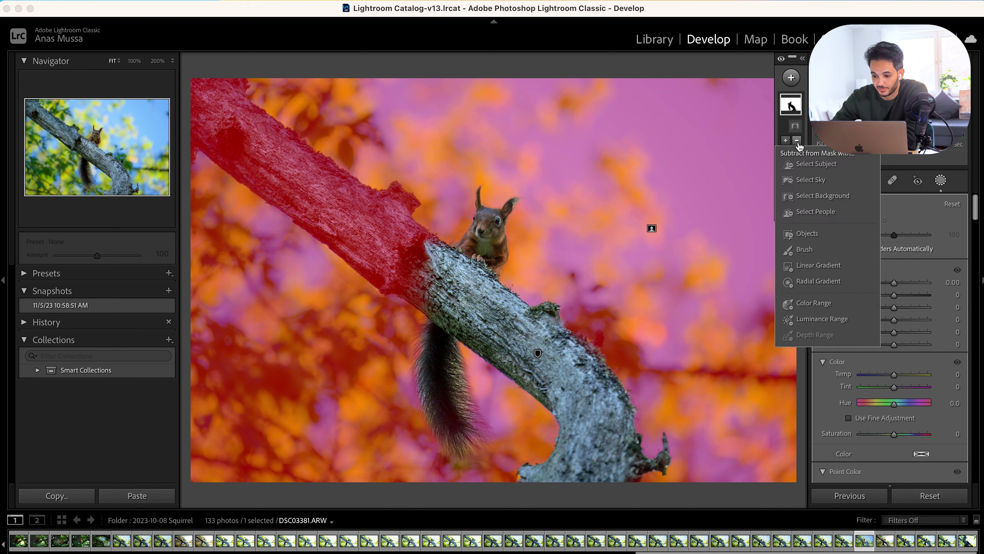
click(803, 268)
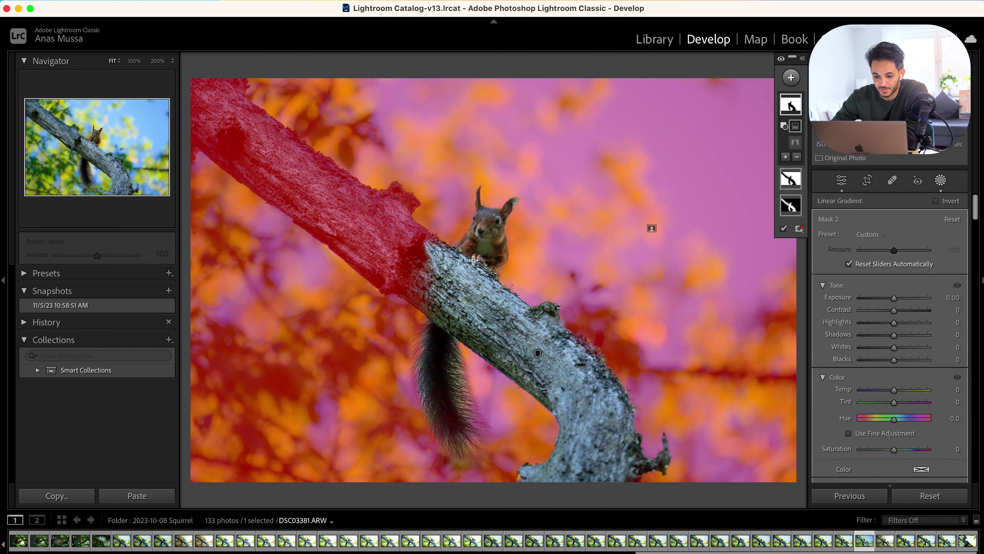
drag(495, 263, 601, 248)
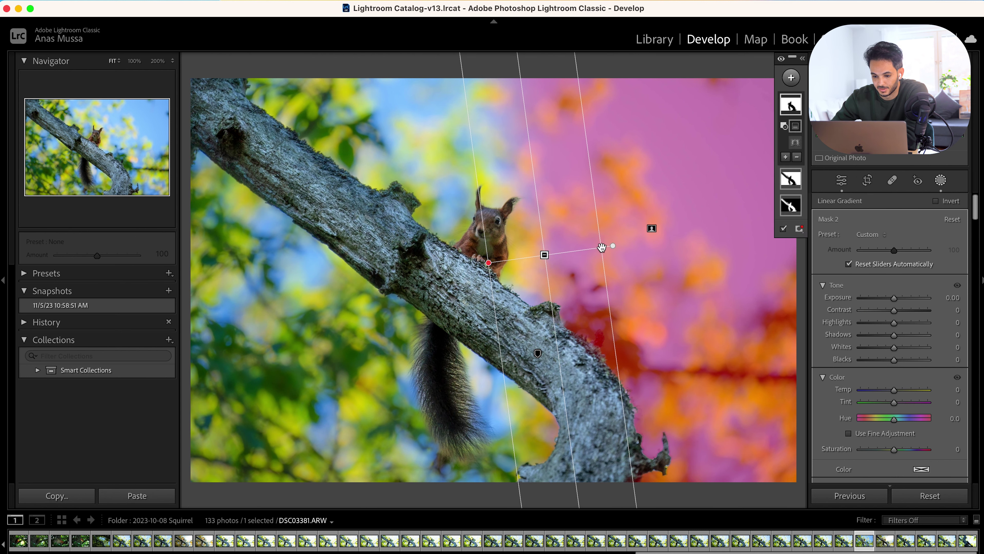
drag(489, 265, 422, 271)
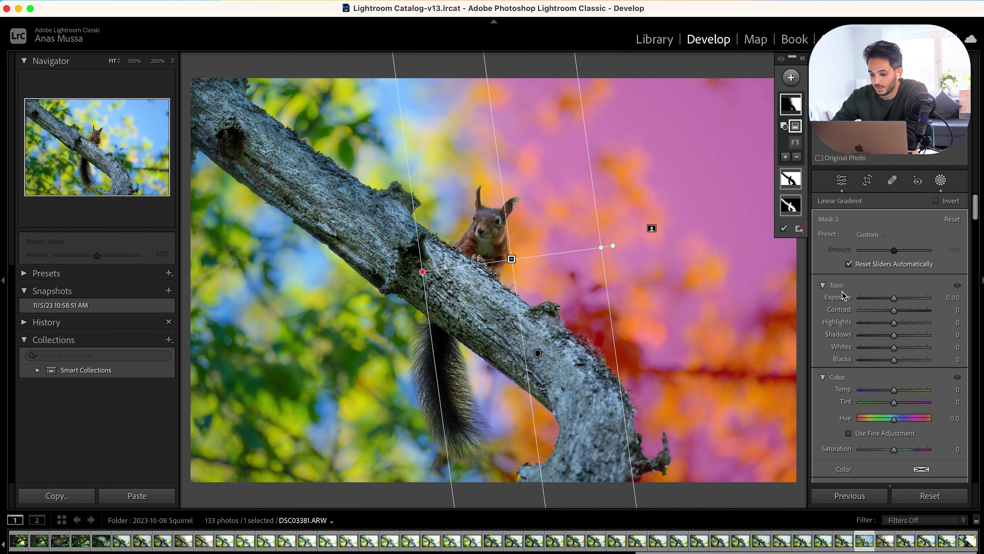
- Brighten and warm the masked background with exposure 0.96 and temperature 11
drag(894, 297, 902, 297)
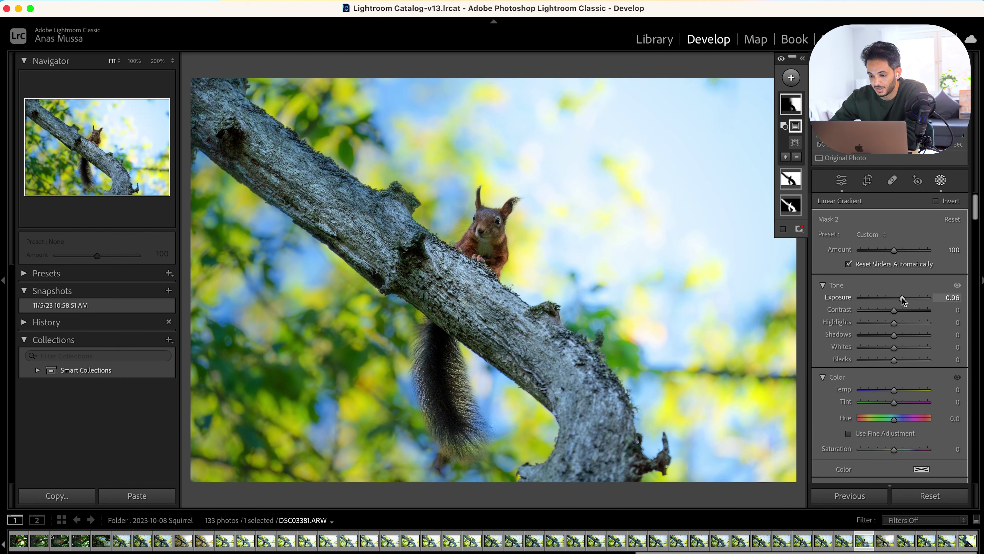
drag(894, 393, 899, 391)
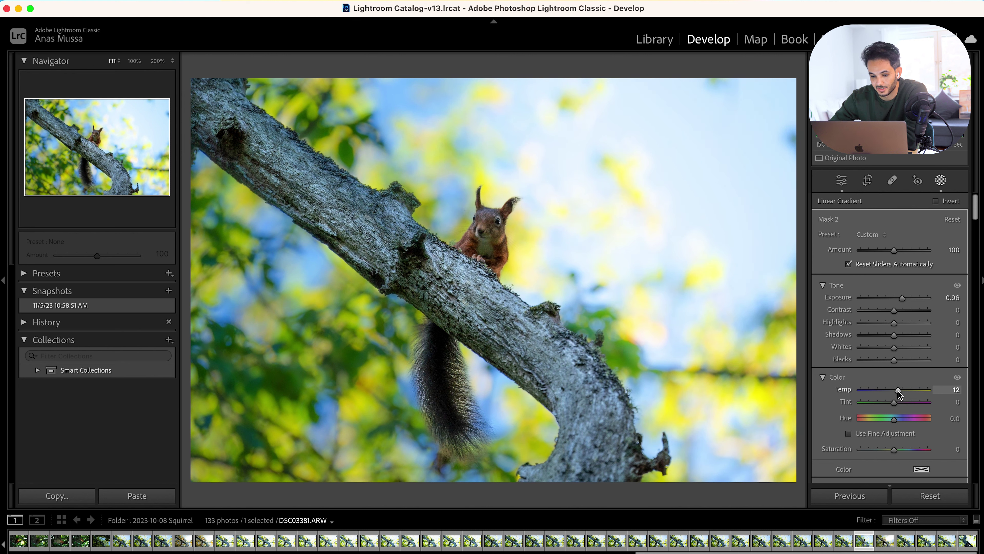
drag(898, 391, 897, 391)
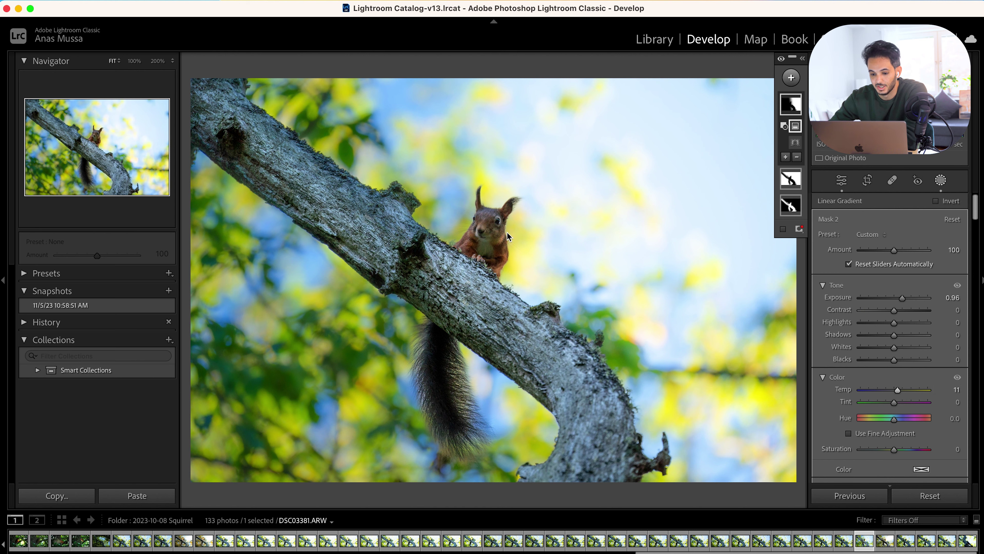
- Widen the transition of Mask 2's subtracted linear gradient on both sides of the squirrel
click(795, 106)
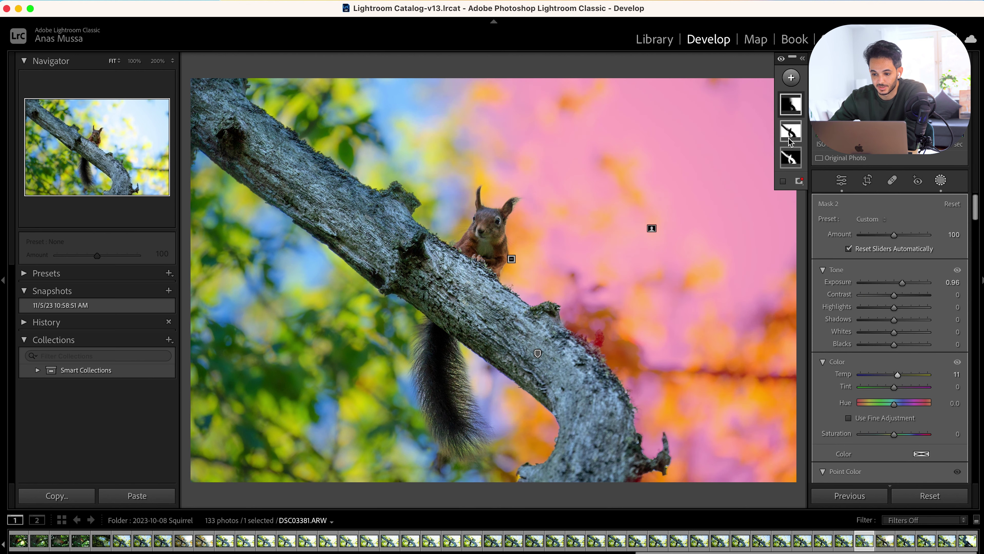
click(511, 259)
drag(422, 272, 341, 283)
drag(601, 248, 631, 243)
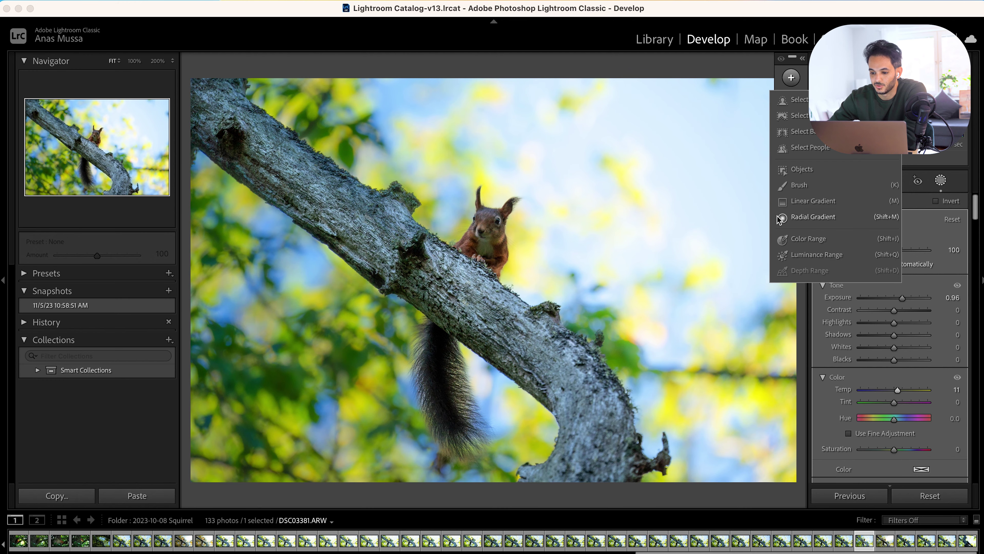
- Add a radial gradient mask over the bright sky, tilted diagonally down toward the squirrel and shifted slightly lower
click(799, 218)
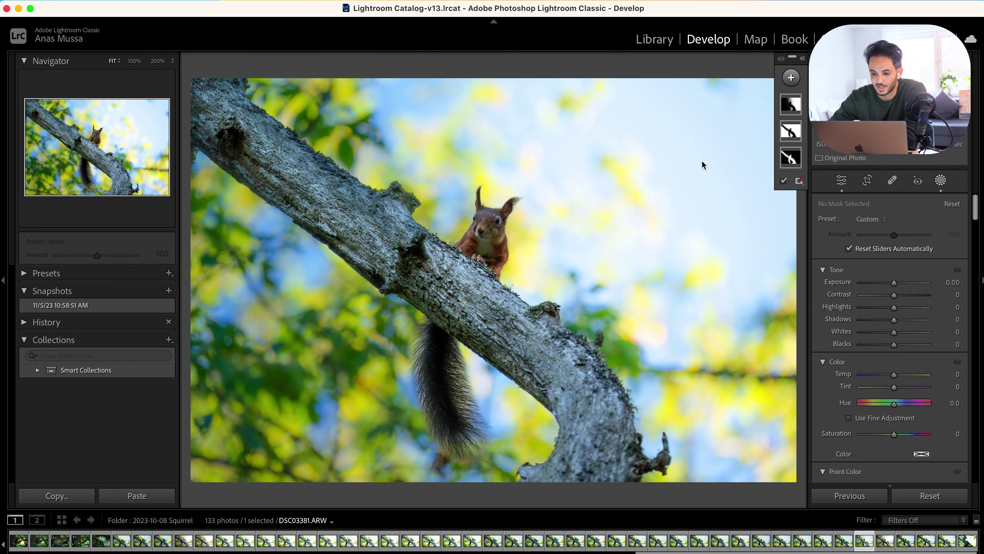
drag(748, 98, 460, 181)
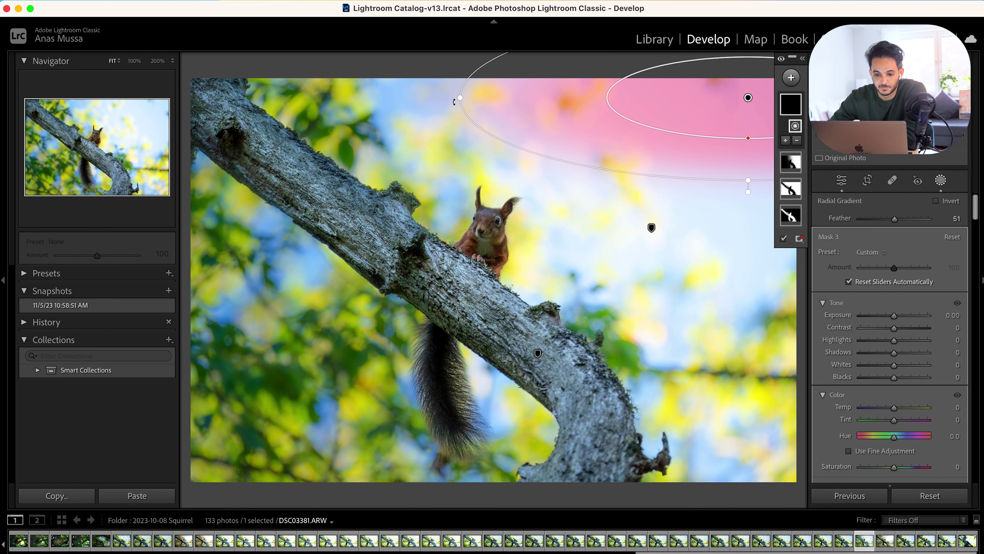
drag(453, 109, 491, 221)
drag(749, 100, 749, 140)
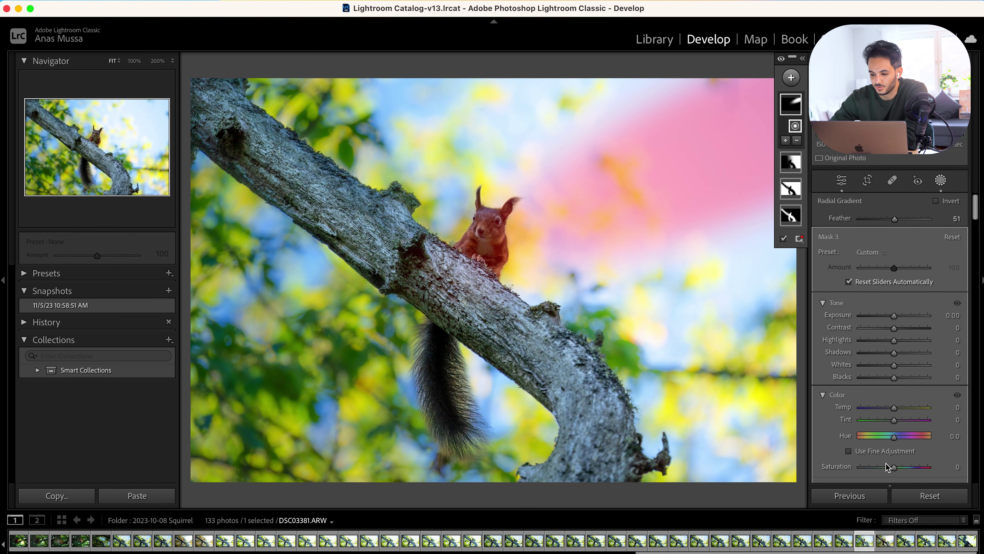
- Set the radial mask's temperature to 100 and its exposure to 1.24
drag(893, 409, 927, 406)
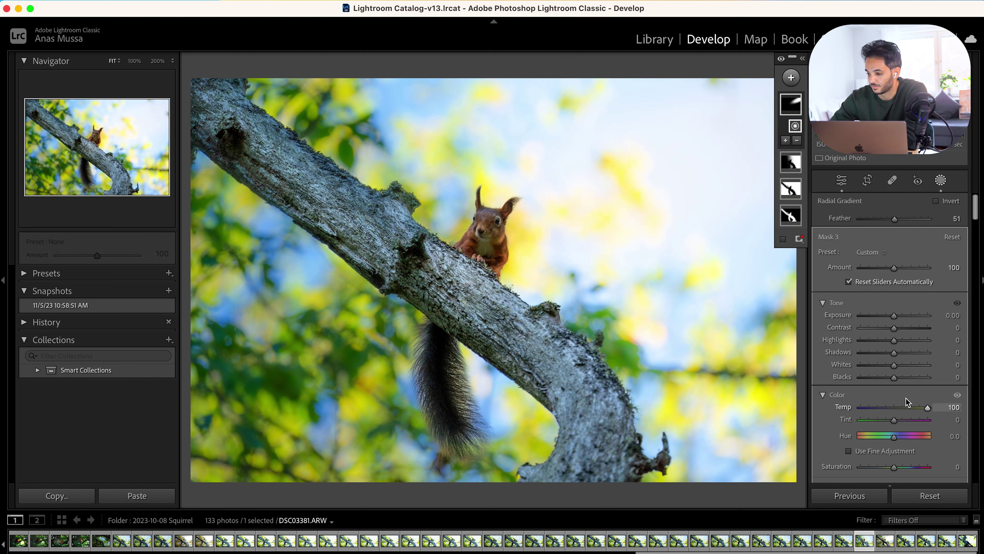
scroll(906, 403, down, 2)
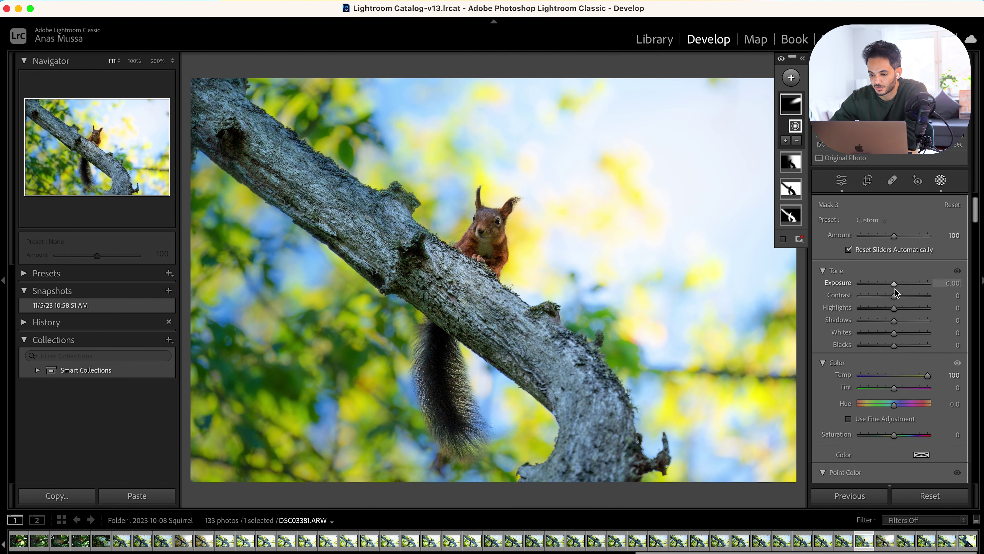
drag(896, 282, 906, 283)
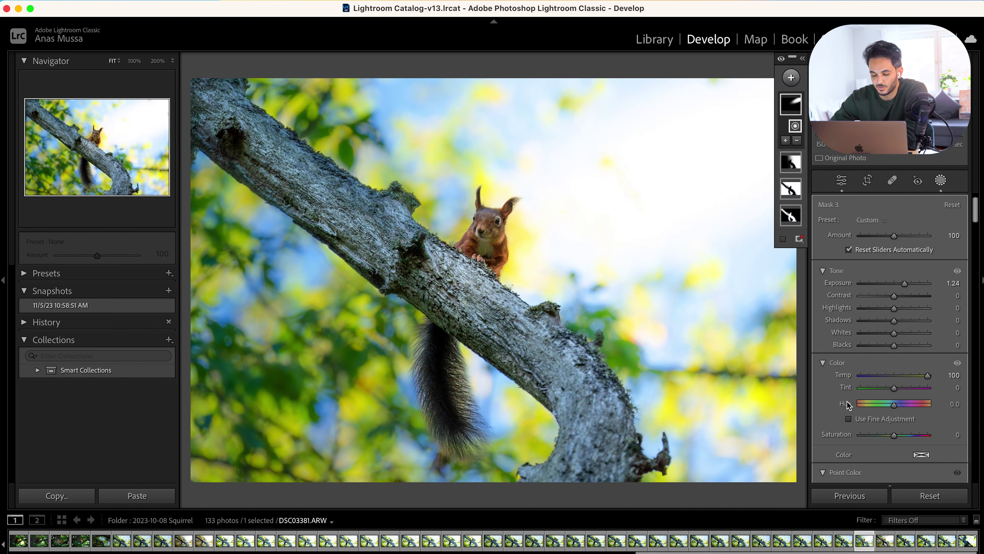
- Lower the radial mask's dehaze to -71 for a hazy glow
scroll(816, 406, down, 5)
scroll(816, 406, down, 6)
scroll(816, 406, down, 3)
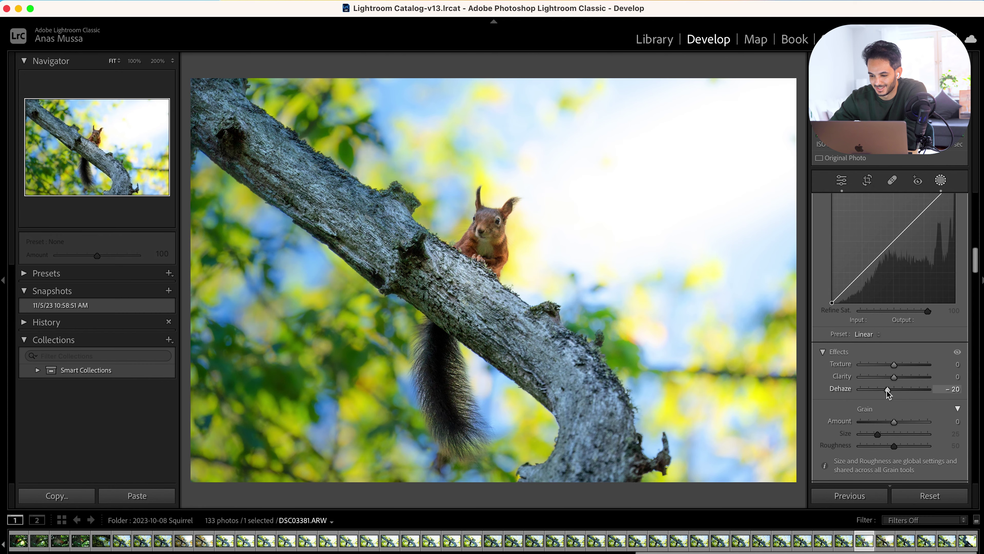
drag(886, 394, 871, 391)
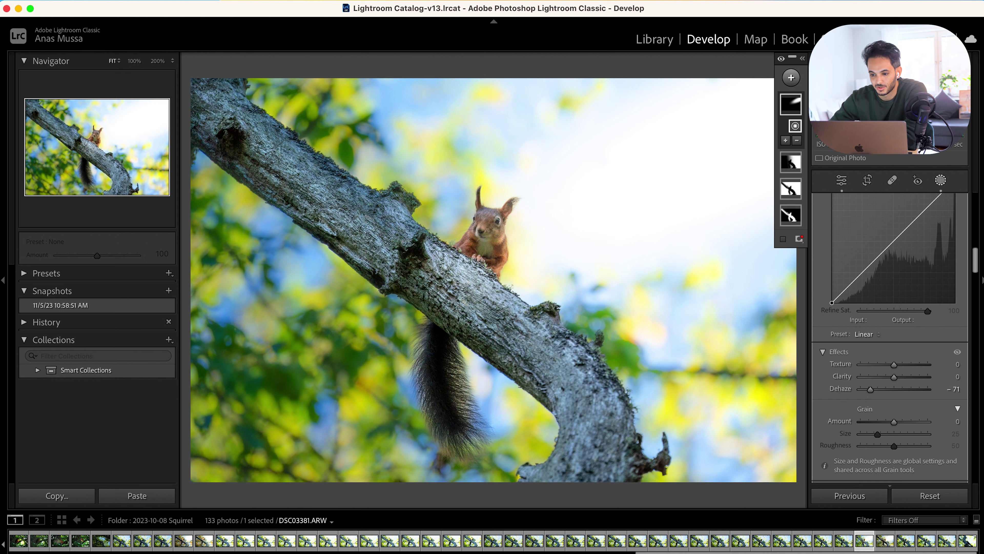
- Hide and show Mask 3 to compare the photo with and without the radial glow
click(802, 58)
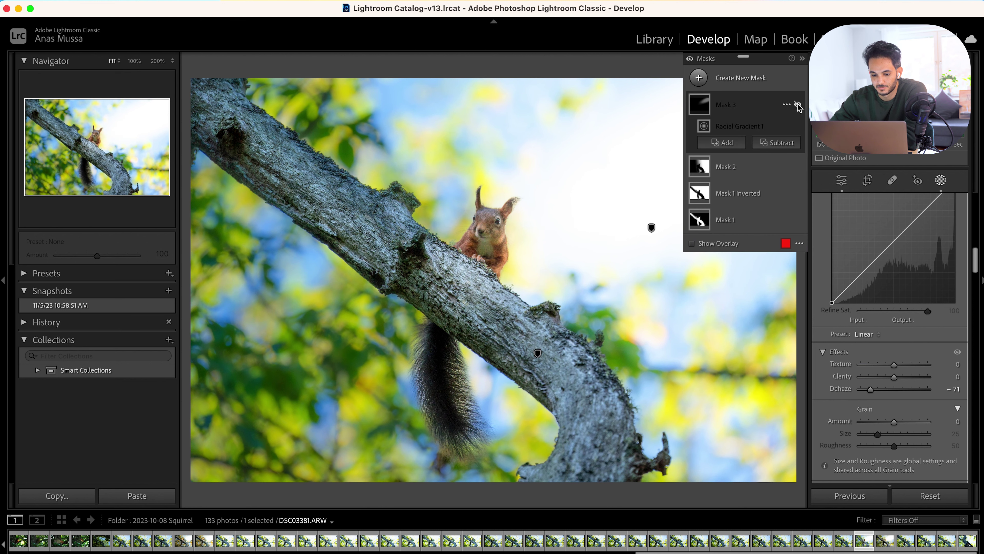
click(797, 105)
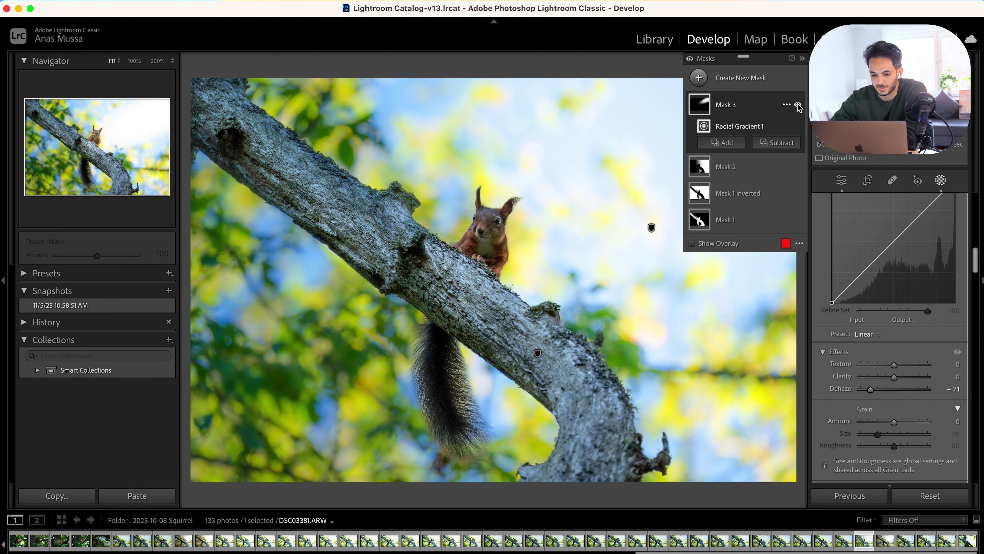
click(798, 105)
click(803, 58)
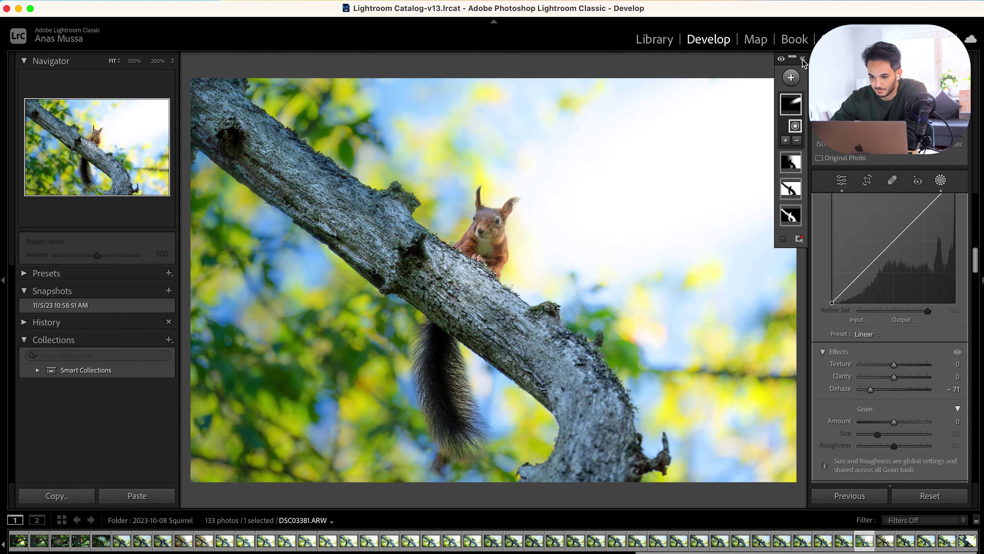
- Shorten the radial gradient so its edge ends at the squirrel's face, and increase its feather slightly
mouse_move(725, 123)
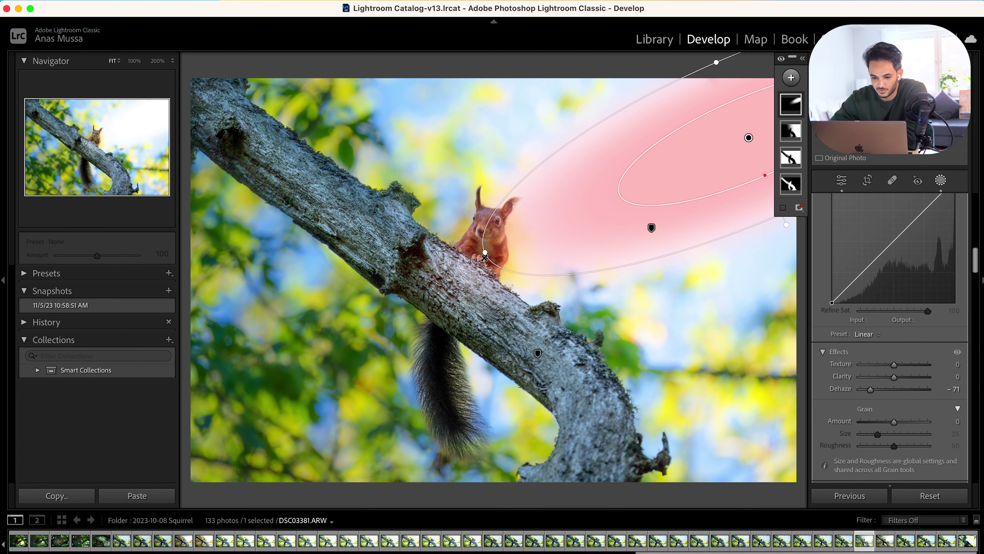
drag(486, 253, 505, 229)
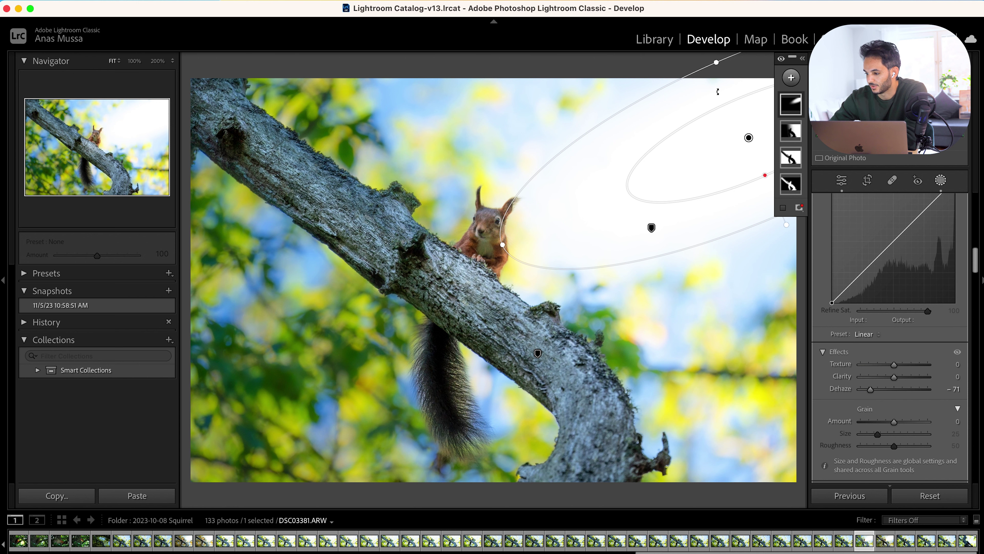
drag(764, 174, 763, 171)
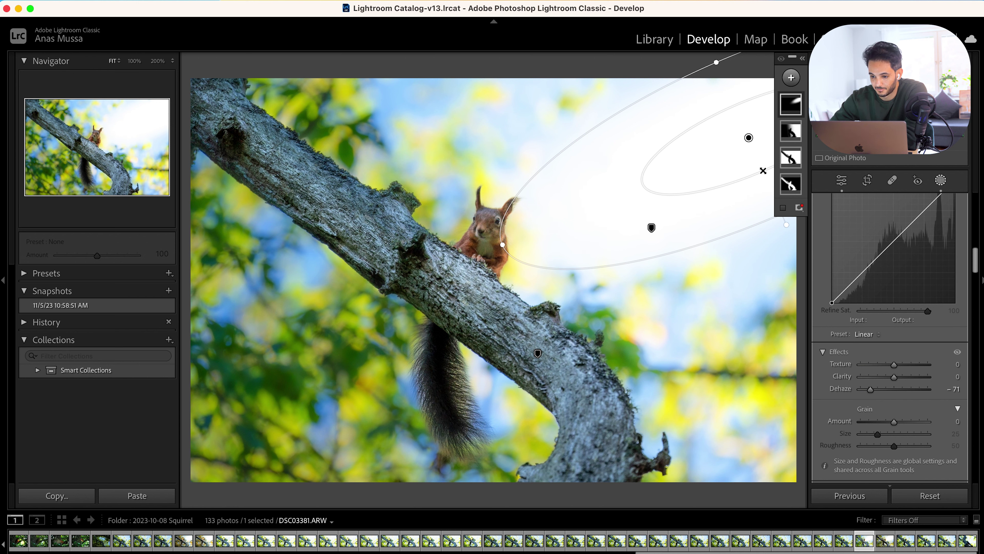
click(749, 138)
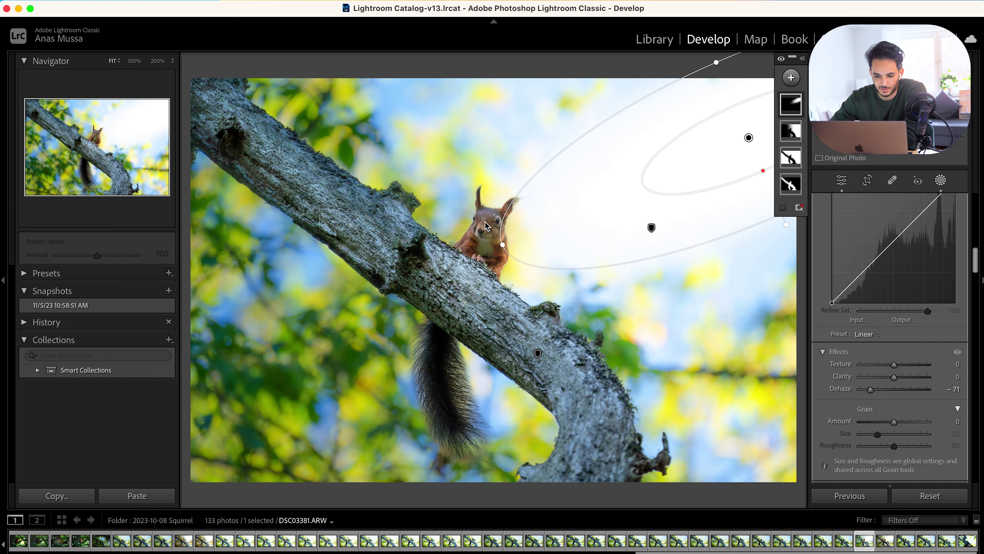
- Start a new brush mask with exposure -1.70 and brush flow 59
click(791, 77)
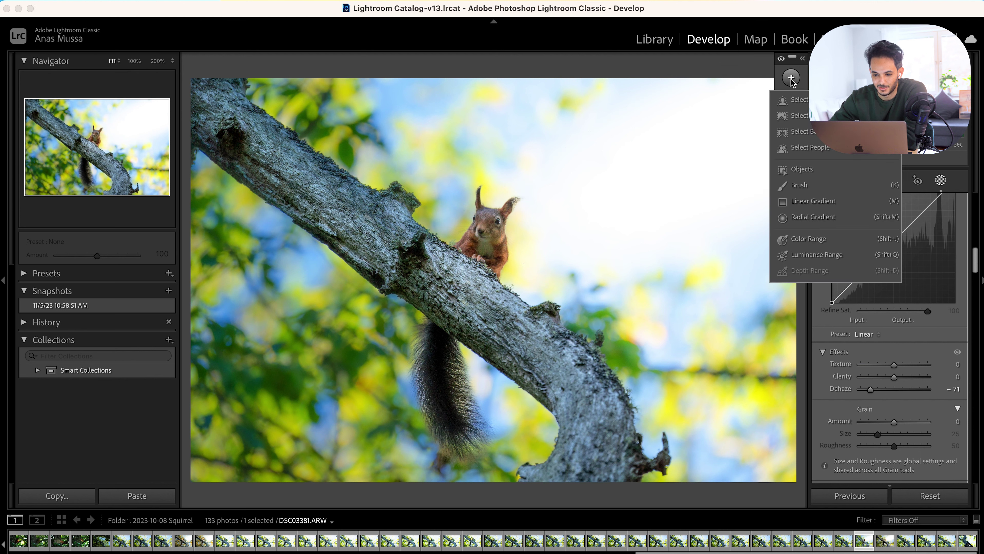
click(804, 186)
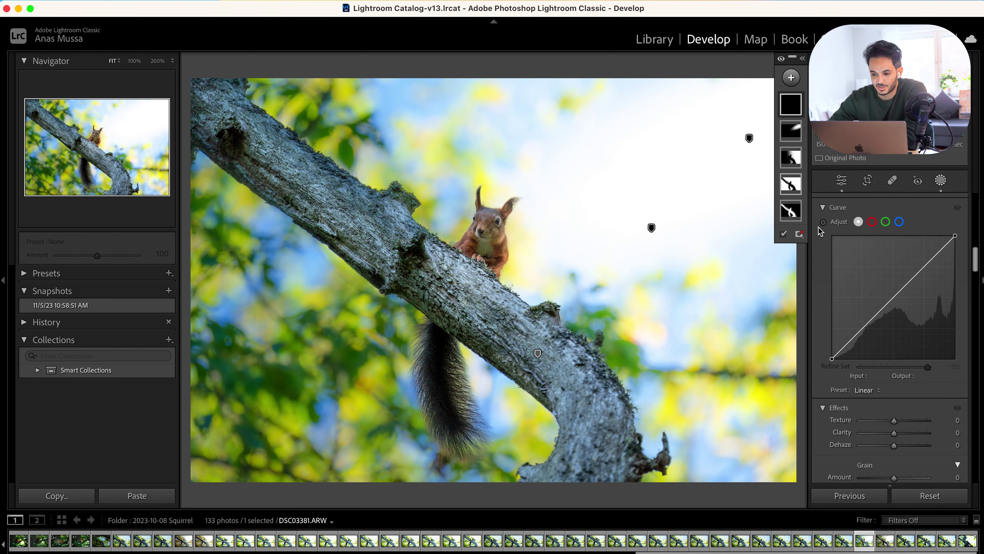
scroll(823, 271, up, 10)
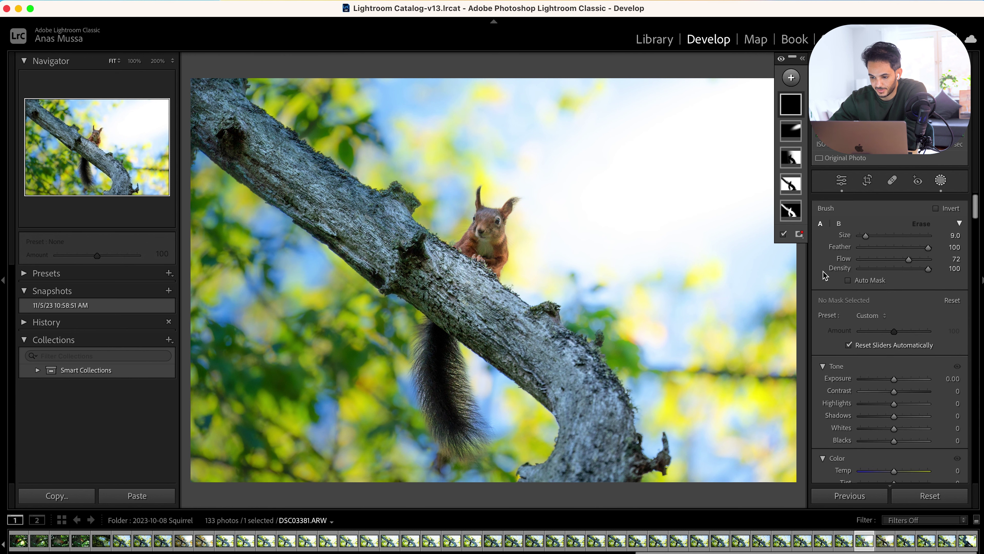
drag(895, 373, 881, 373)
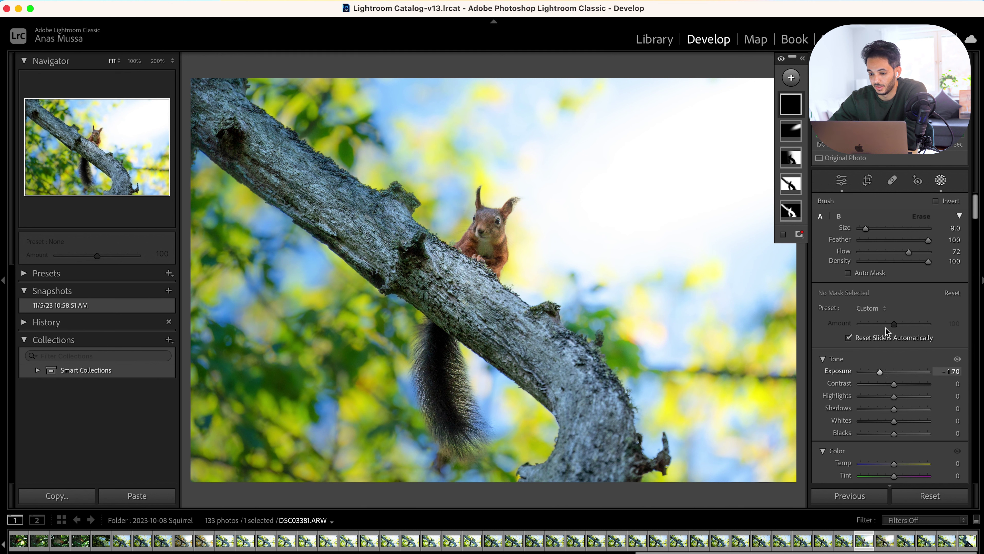
drag(911, 253, 902, 253)
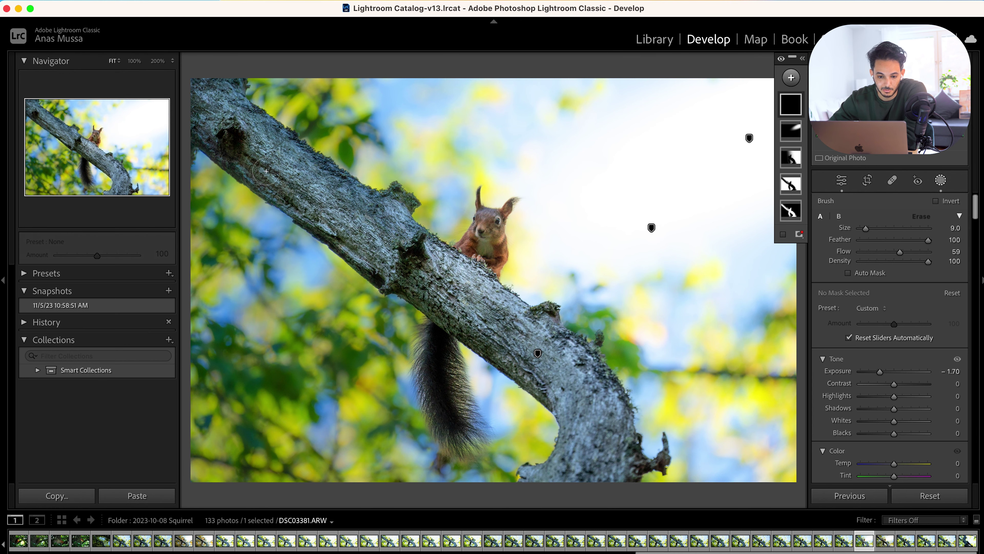
- Paint the darkening along the shadowed lower edge of the branch, reducing the brush flow to 31 and size to 8
drag(199, 130, 551, 469)
click(880, 252)
key(z)
key(bracketleft)
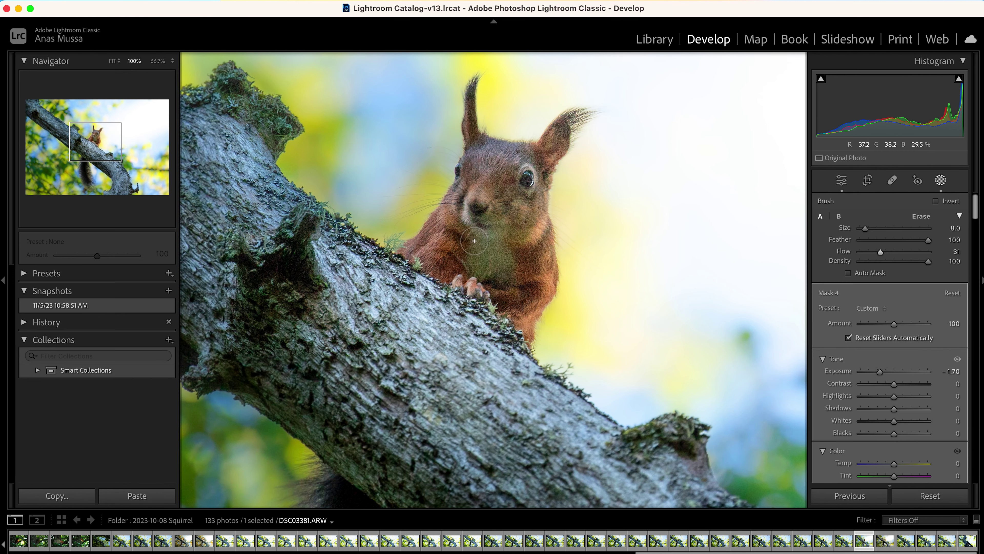
key(z)
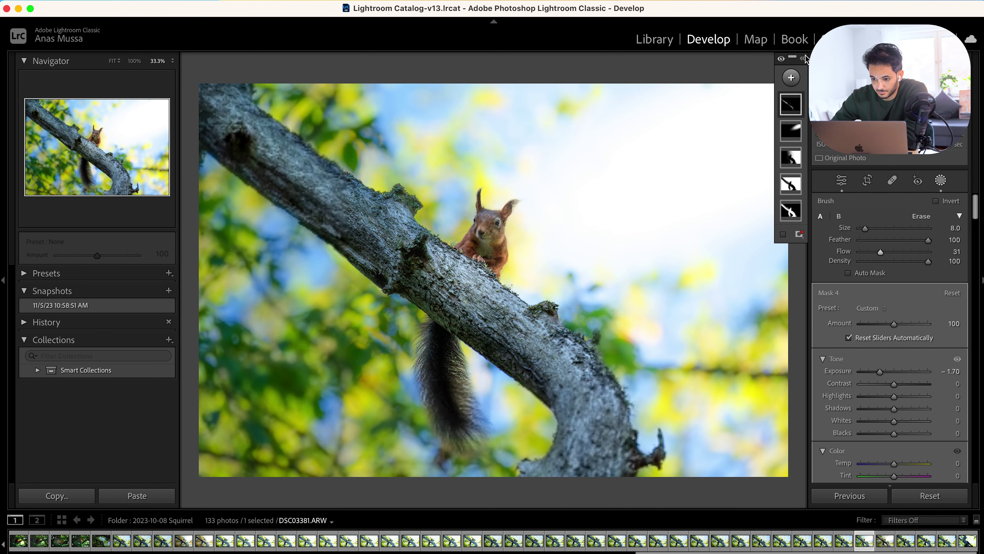
- Toggle Mask 4's visibility to compare the branch with and without the painted shadows
click(803, 58)
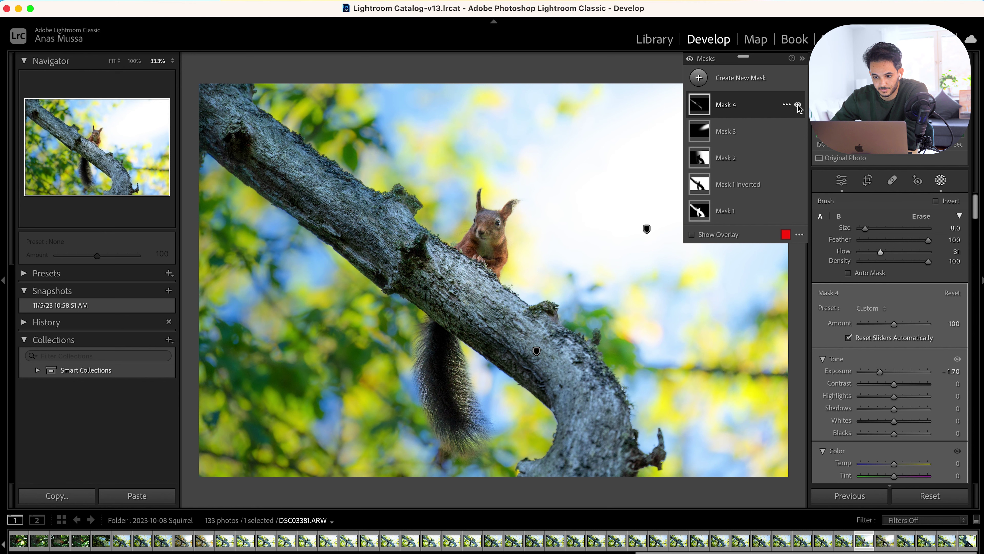
click(797, 105)
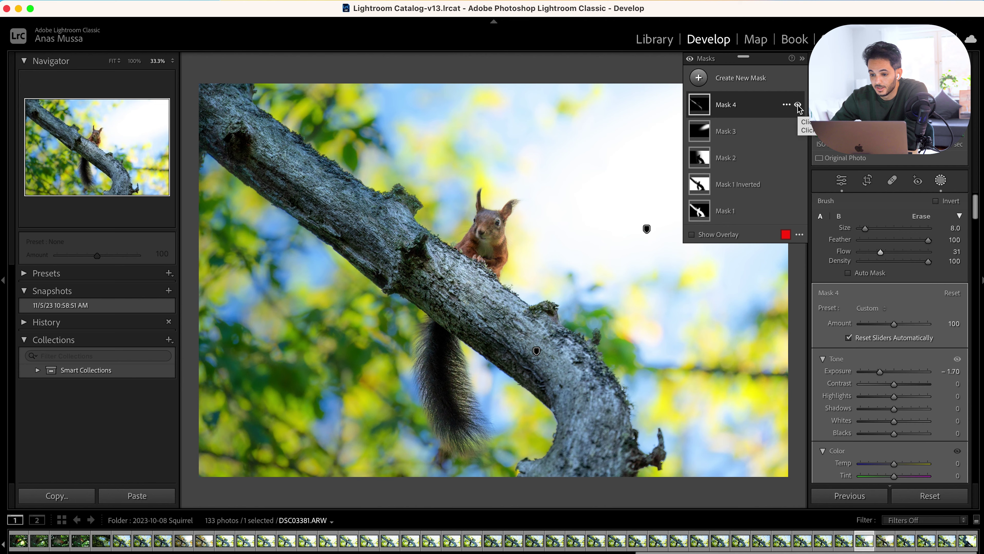
right_click(718, 89)
click(741, 186)
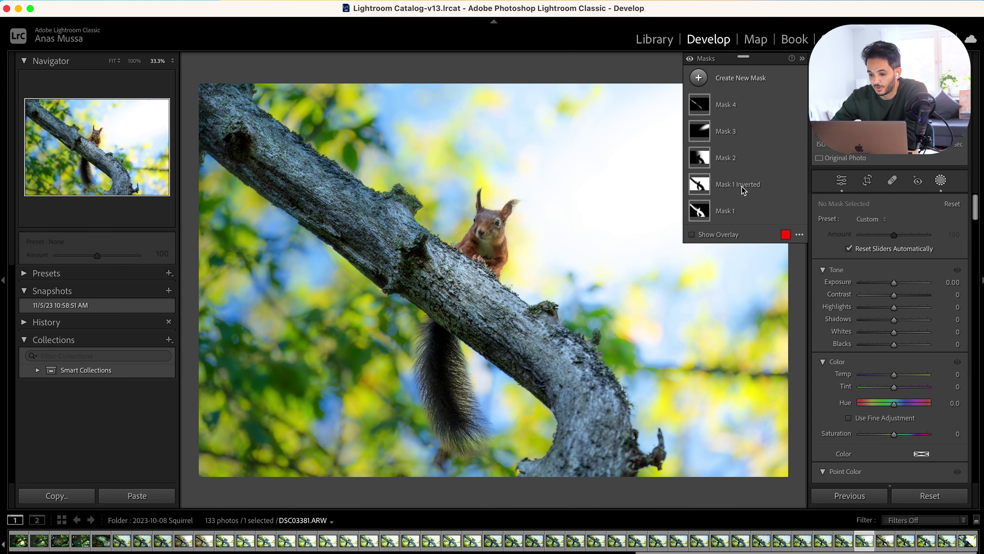
- Start another brush mask with the overlay hidden, exposure 1.74 and temperature 40
key(k)
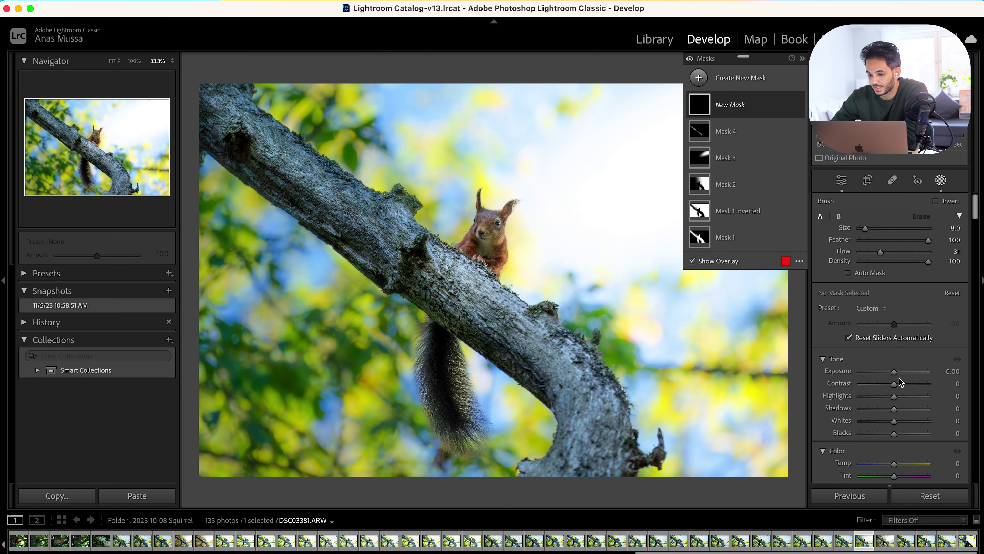
key(o)
drag(895, 370, 910, 372)
drag(910, 372, 911, 371)
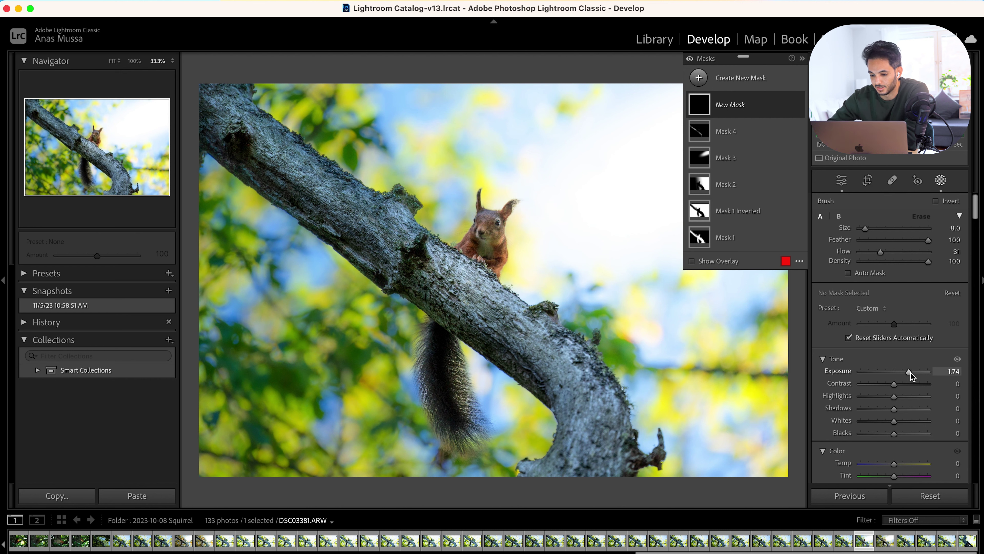
drag(894, 464, 908, 464)
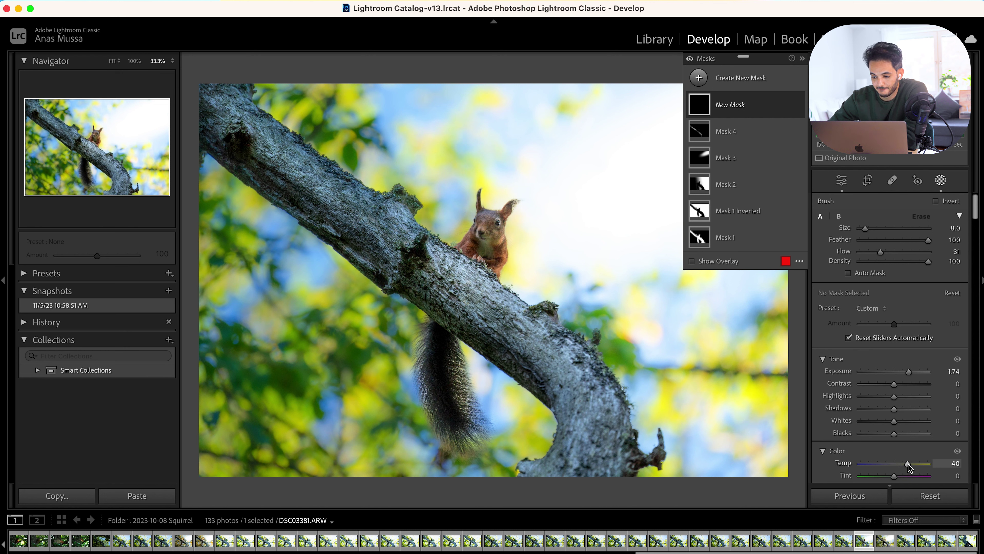